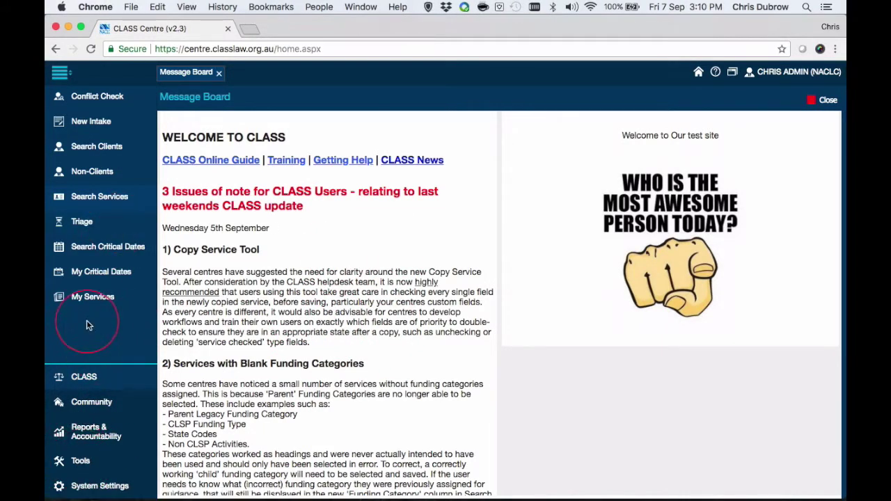
# Search the clients by last name and open the service list of the first matching client
pyautogui.click(96, 147)
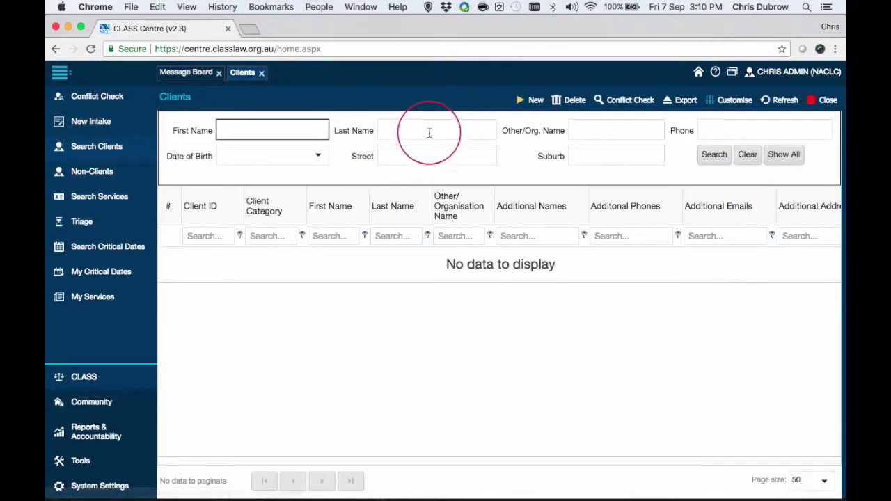
pyautogui.click(428, 129)
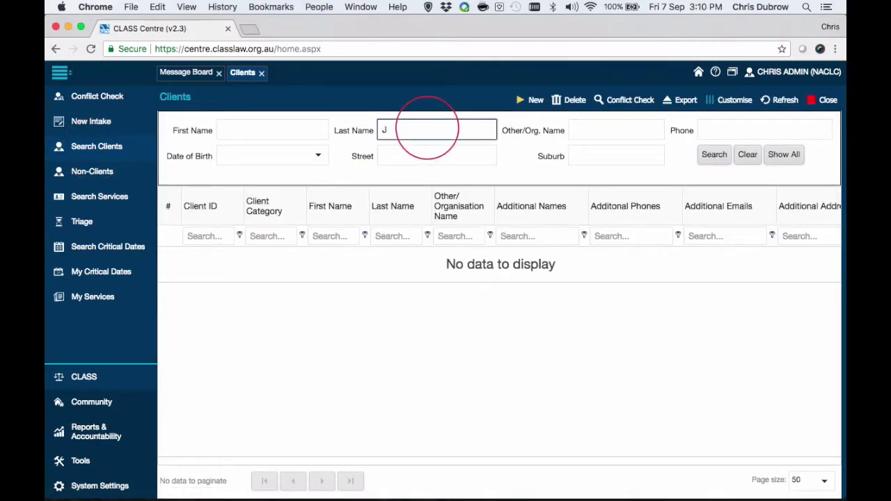
pyautogui.press('Return')
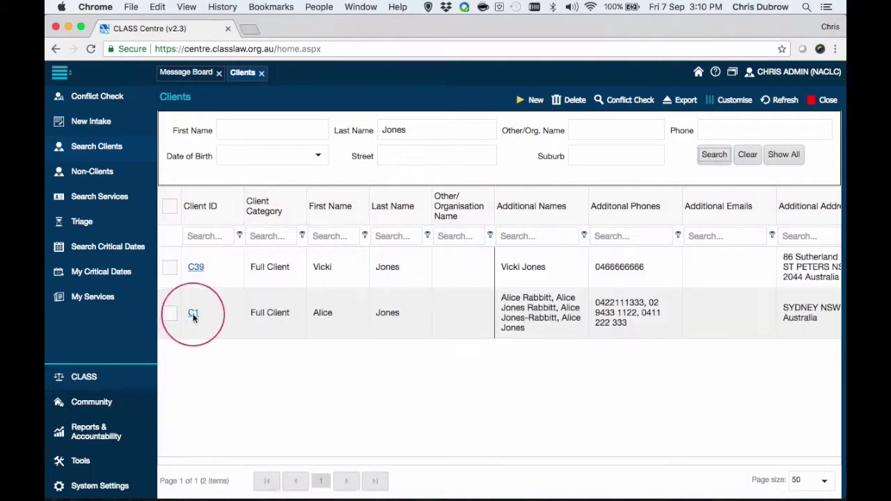
pyautogui.click(195, 272)
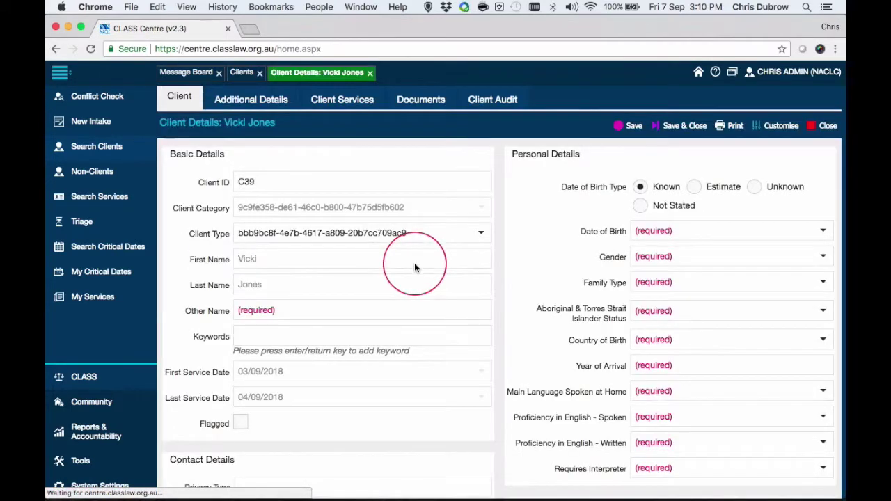
pyautogui.click(347, 101)
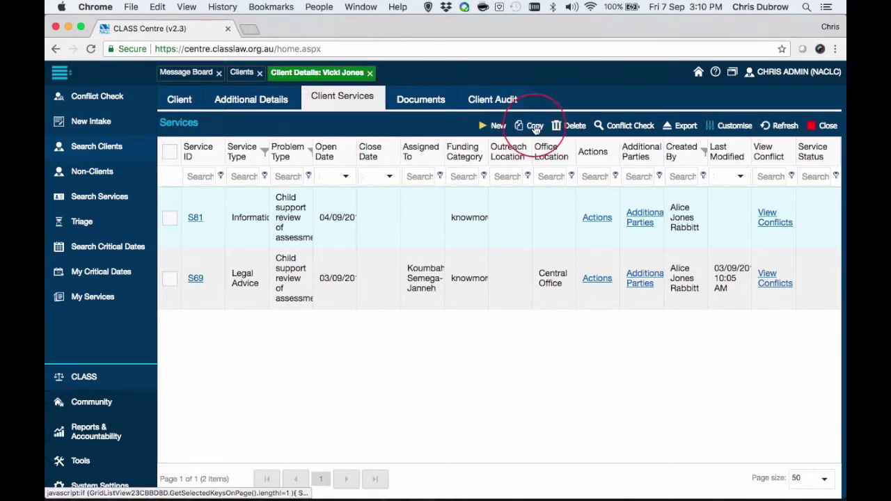
# Copy the client's Legal Advice service dated 03/09, confirming the creation of a new service with the same details
pyautogui.click(170, 280)
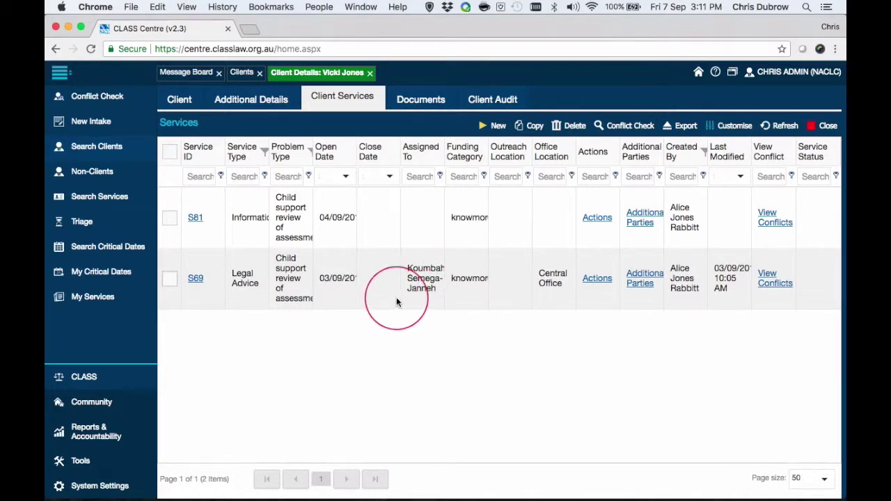
pyautogui.click(180, 278)
pyautogui.click(171, 277)
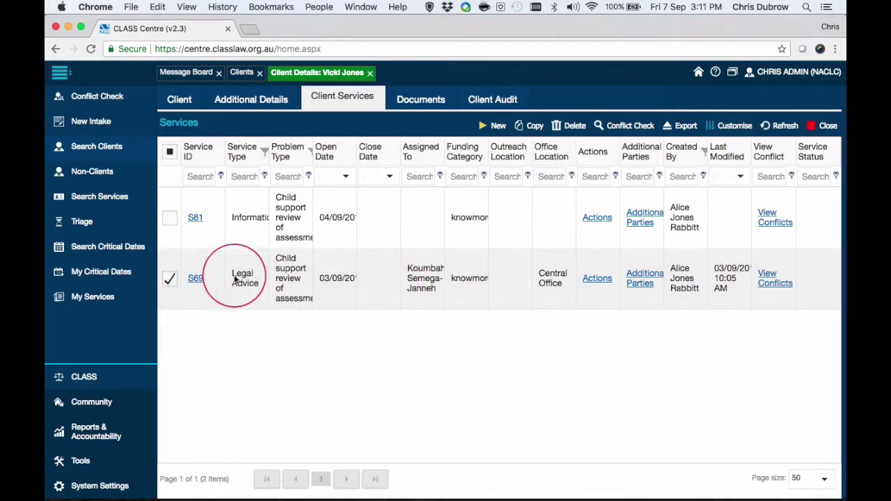
pyautogui.click(533, 125)
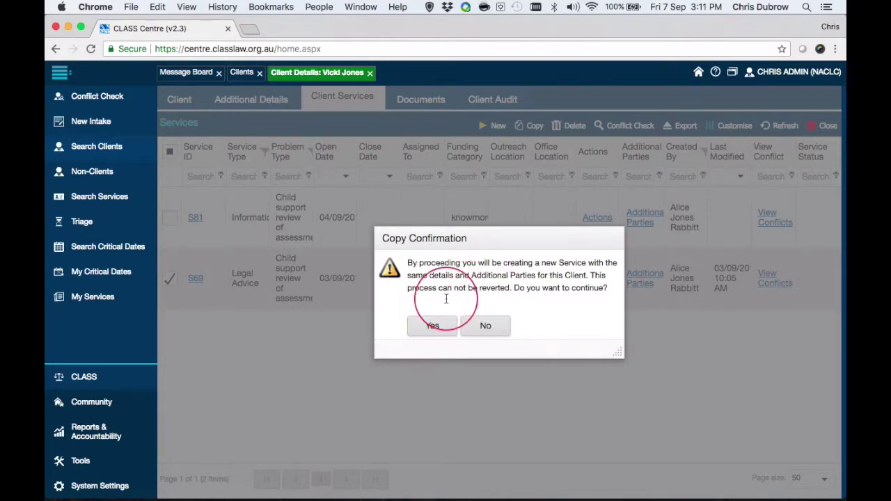
pyautogui.click(435, 328)
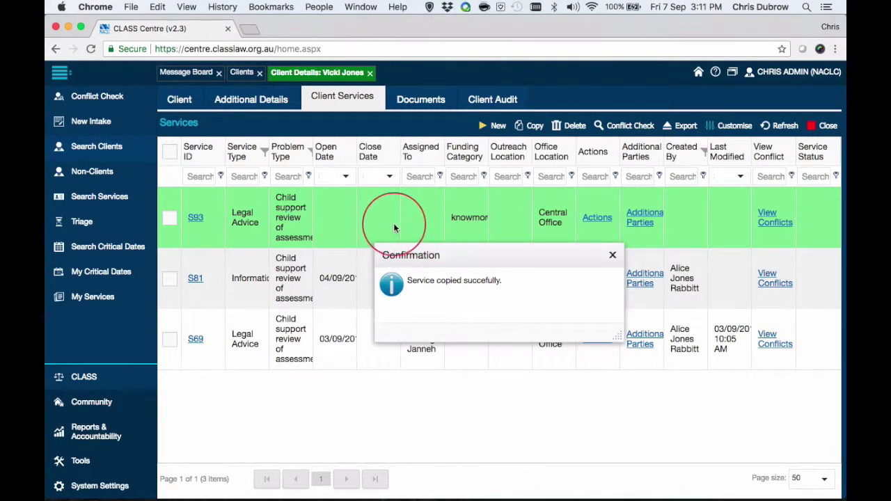
pyautogui.click(612, 255)
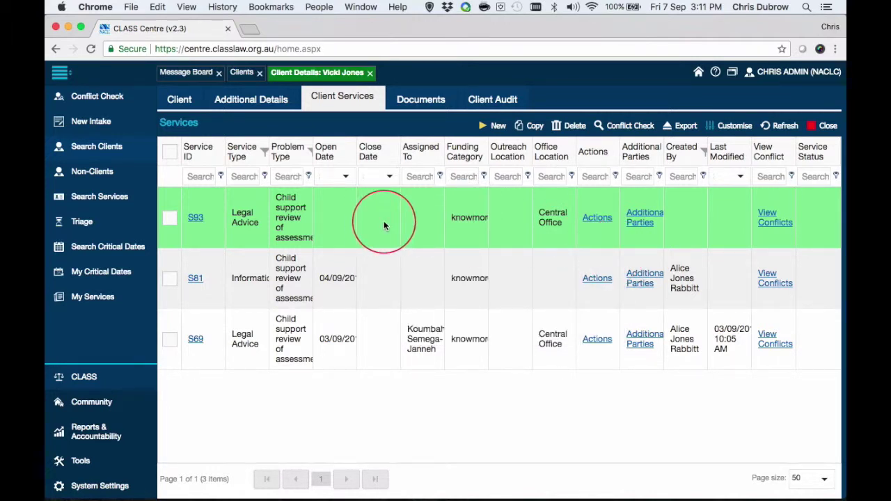
# In the copied service, set Financial Disadvantage Indicator to "Yes- Does not have means to pay", Family Violence Indicator to At Risk and Homelessness Status to Yes
pyautogui.click(196, 219)
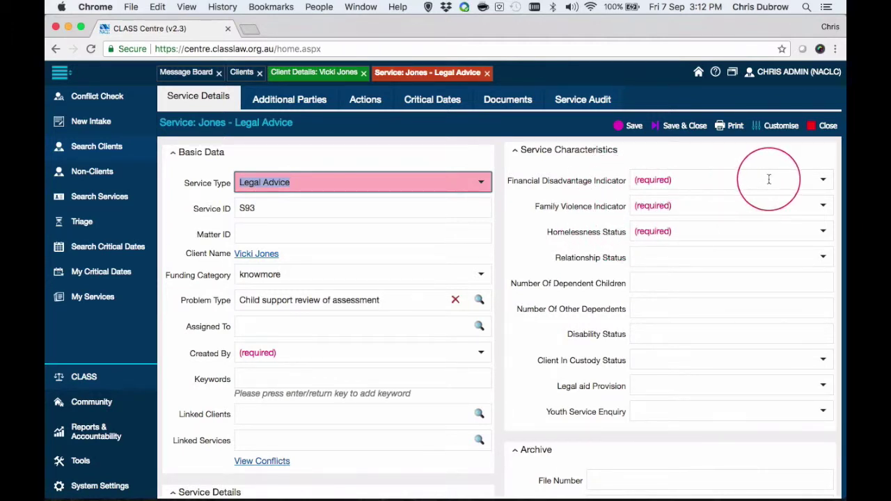
pyautogui.click(824, 180)
pyautogui.click(724, 218)
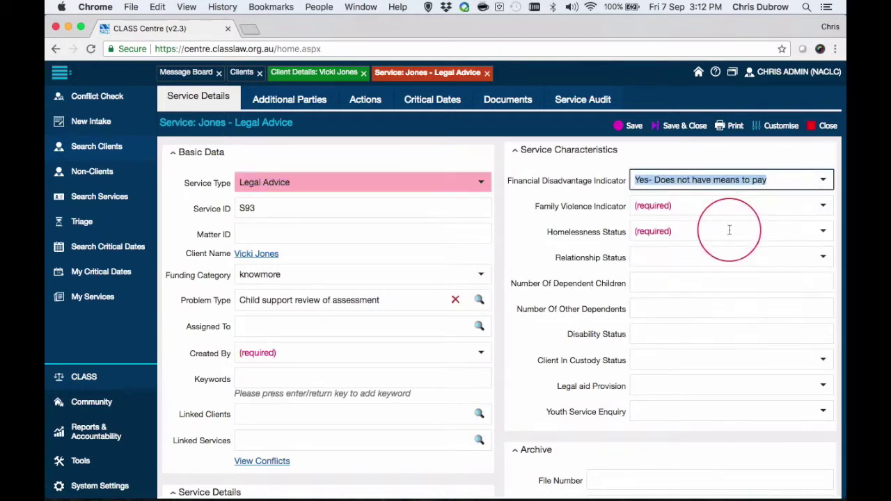
pyautogui.click(701, 204)
pyautogui.click(676, 284)
pyautogui.click(661, 234)
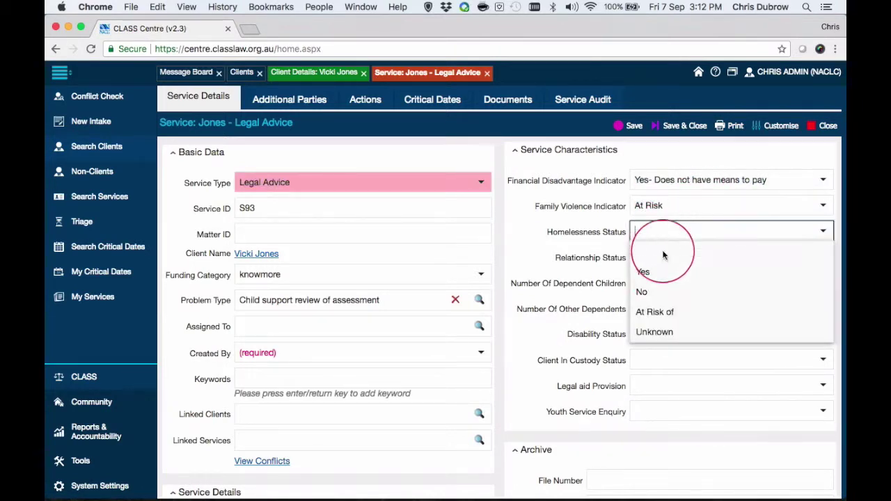
pyautogui.click(663, 273)
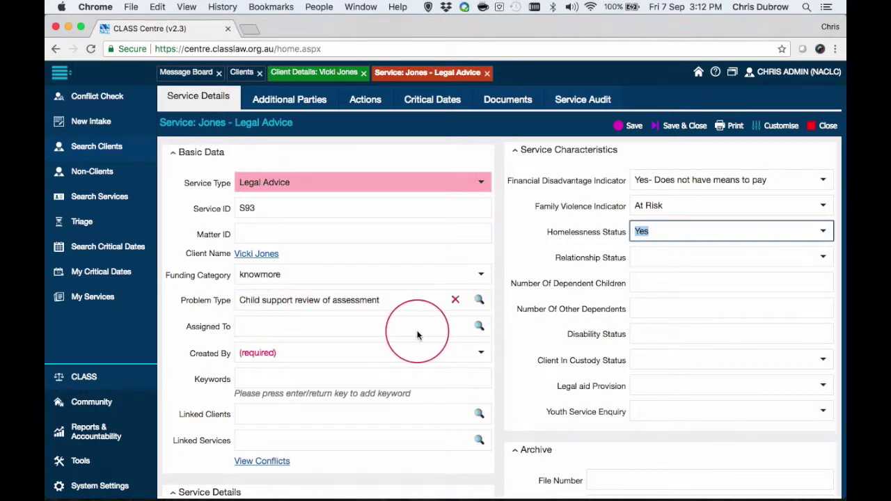
# Check the Funding Category options of the copied service, leaving knowmore selected
pyautogui.scroll(-3, 394, 232)
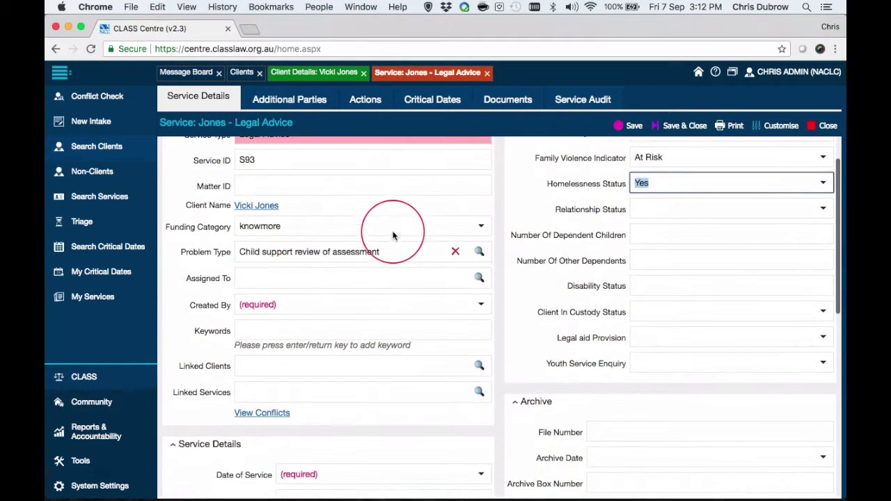
pyautogui.scroll(1, 428, 225)
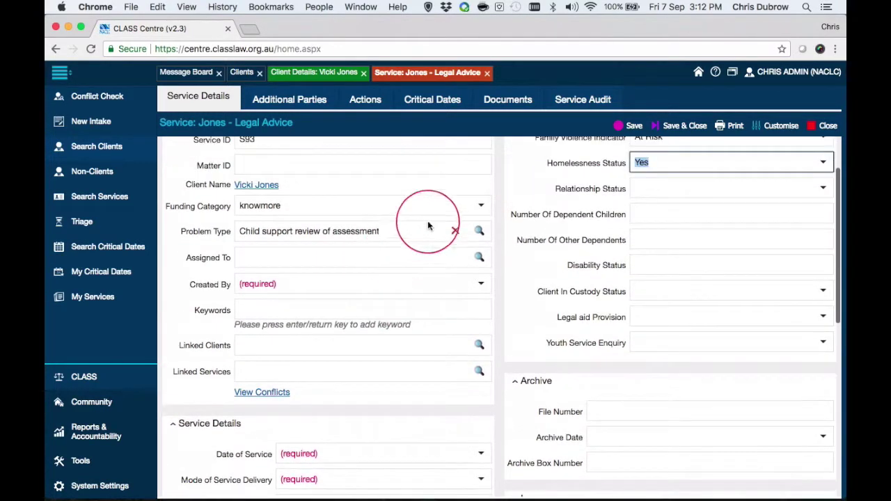
pyautogui.click(480, 206)
pyautogui.click(398, 245)
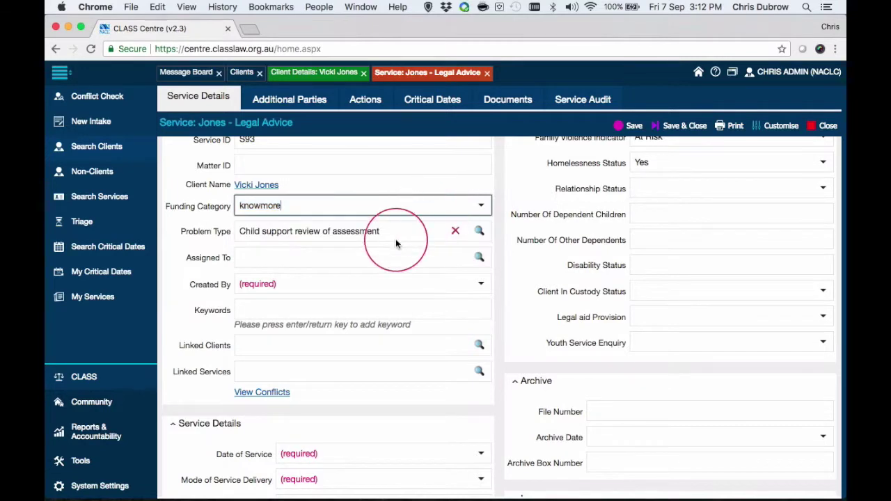
# Set the Date of Service to 07/09/2018 and the Mode of Service Delivery to In Person
pyautogui.scroll(-2, 334, 255)
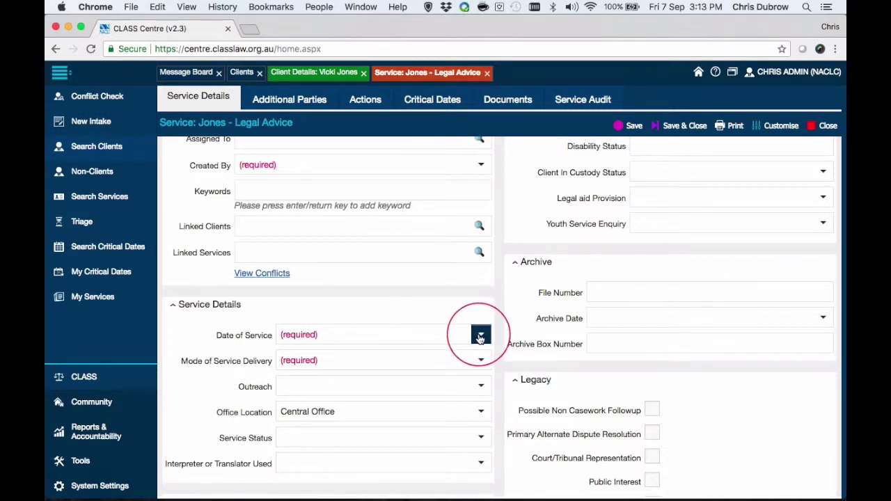
pyautogui.click(481, 336)
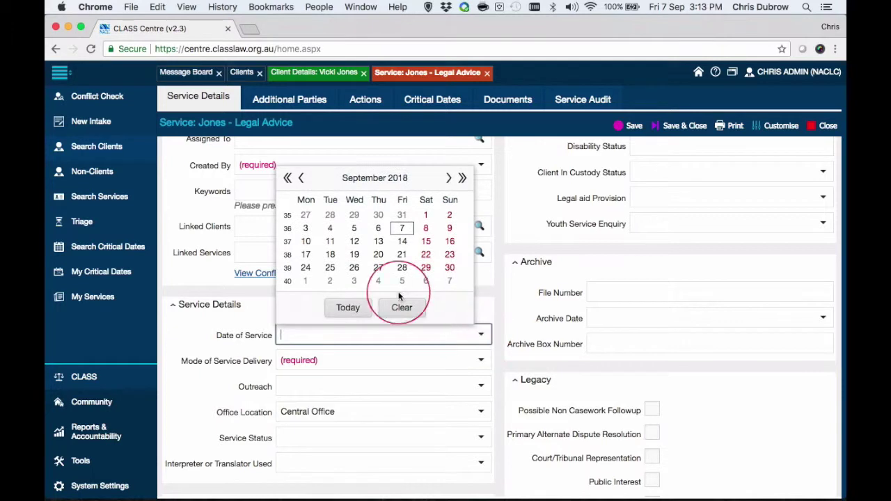
pyautogui.click(403, 230)
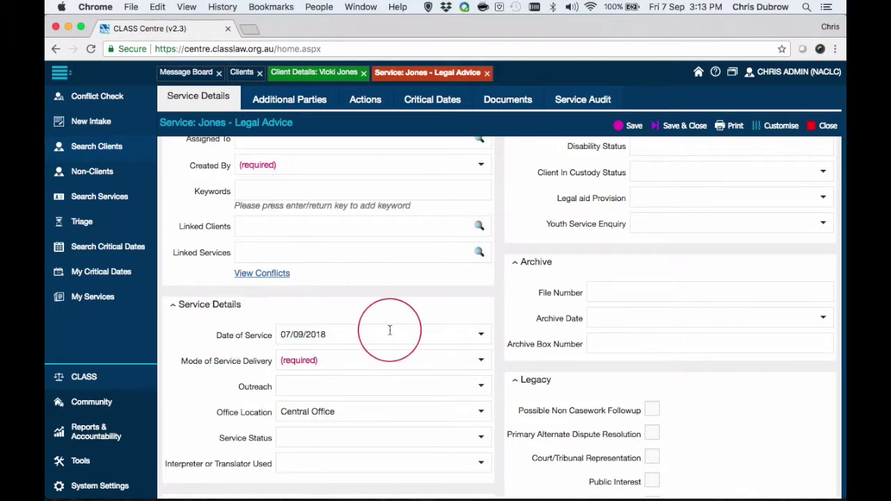
pyautogui.click(482, 362)
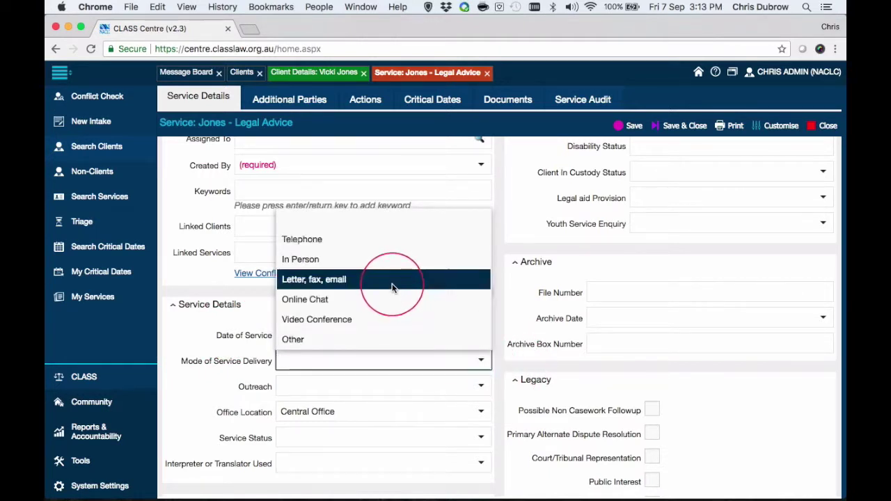
pyautogui.click(388, 258)
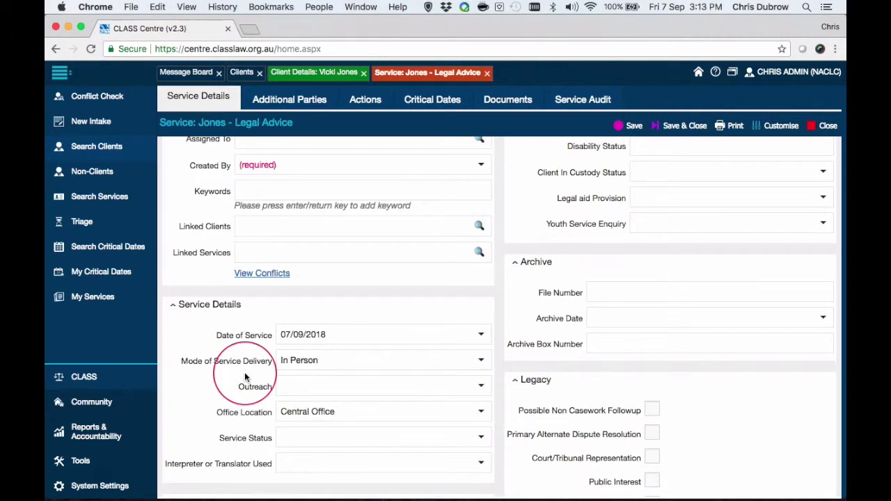
# Mark the service as double checked with 07/09/2018 as the Check Date
pyautogui.scroll(-3, 244, 376)
pyautogui.scroll(-3, 245, 377)
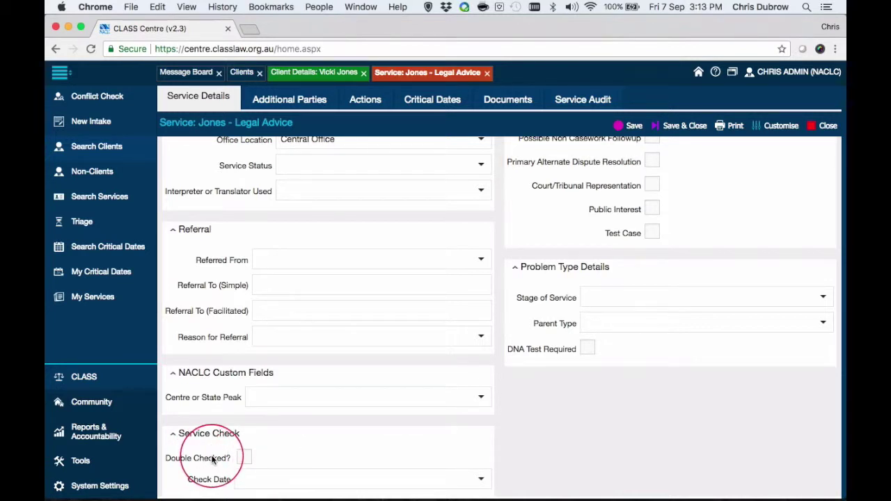
pyautogui.click(481, 479)
pyautogui.click(304, 451)
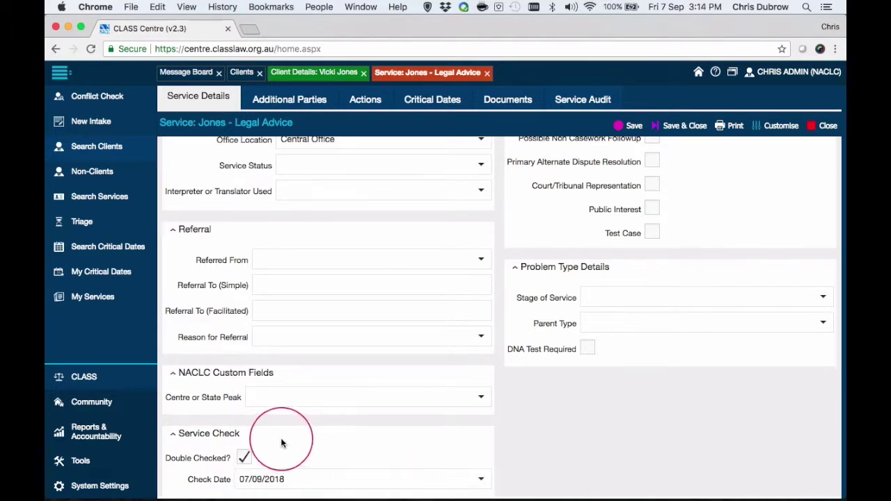
# Clear the Check Date and untick Double Checked in the Service Check section
pyautogui.click(479, 479)
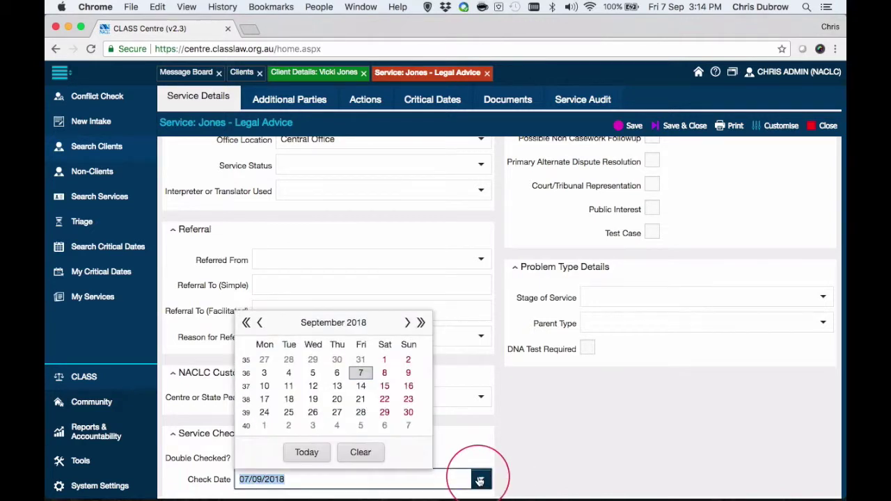
pyautogui.click(362, 451)
pyautogui.click(245, 457)
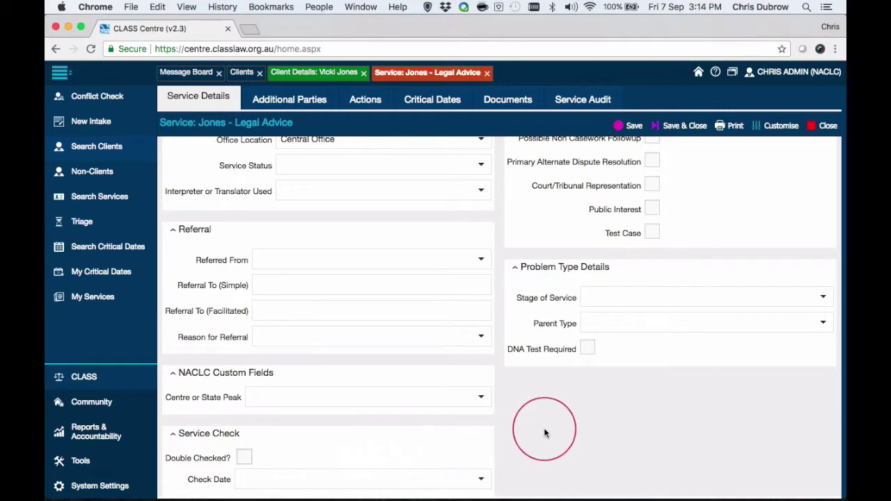
# Save the copied service record and dismiss the save confirmation
pyautogui.scroll(2, 545, 431)
pyautogui.scroll(10, 660, 276)
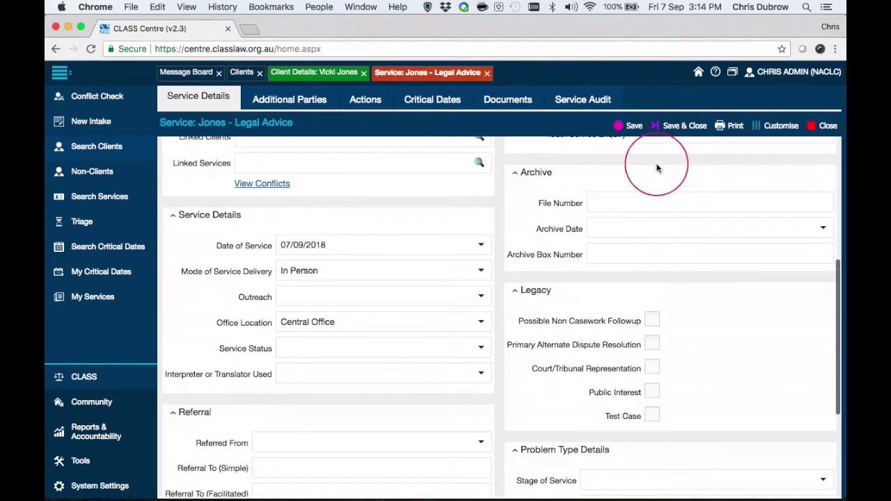
pyautogui.scroll(2, 693, 214)
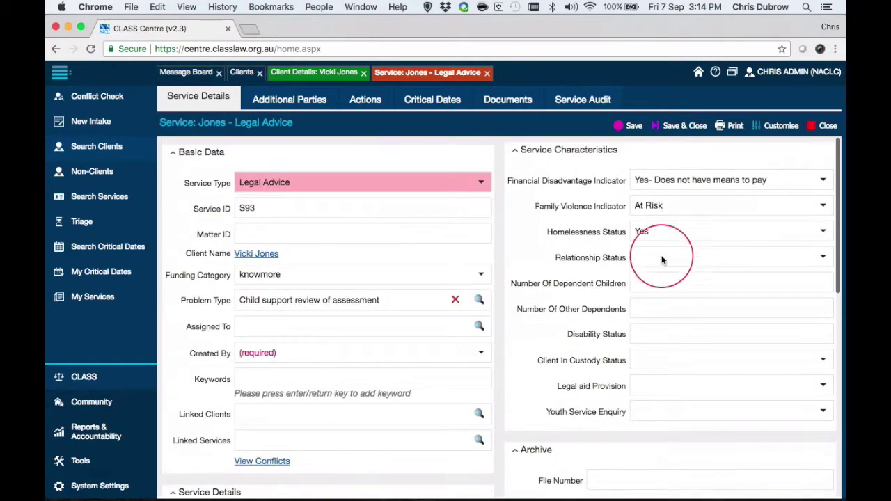
pyautogui.click(631, 126)
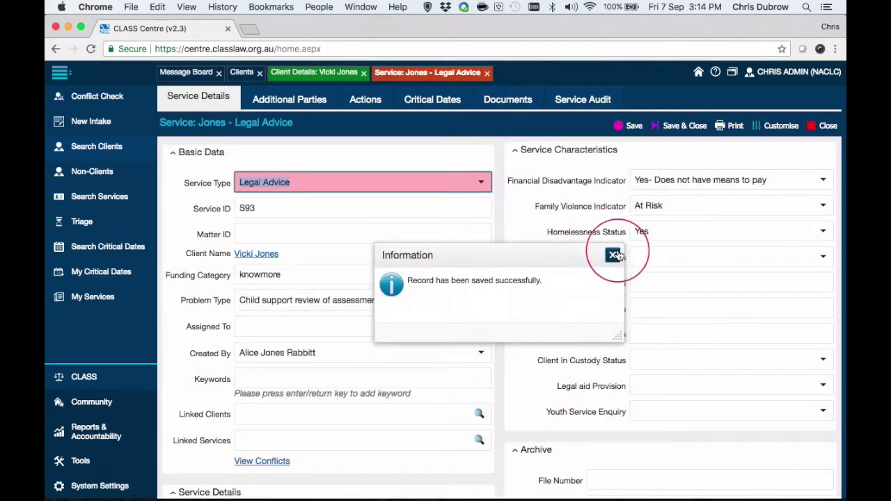
pyautogui.click(613, 256)
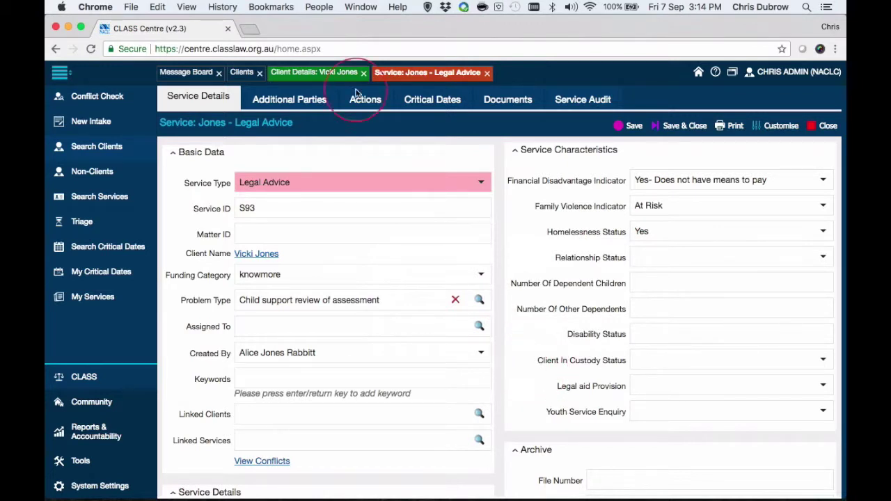
# Check the copied service's Actions and Additional Parties lists and look over its Service Details again
pyautogui.click(372, 104)
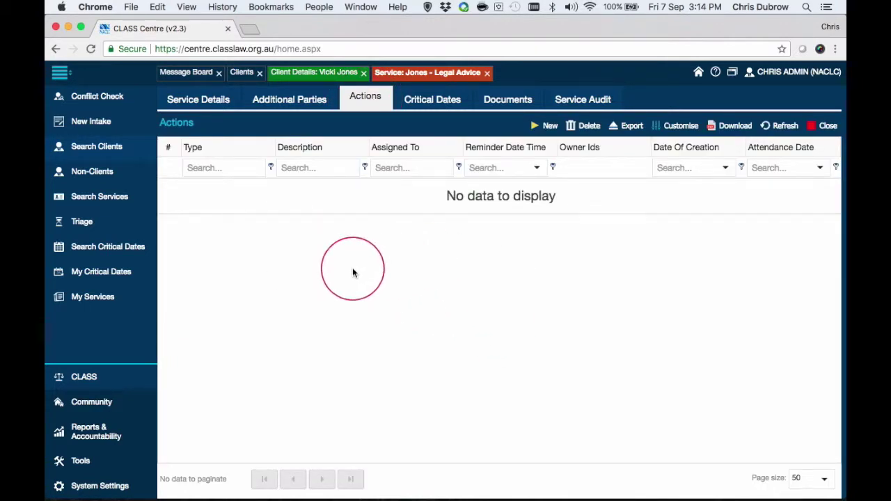
pyautogui.click(291, 103)
pyautogui.click(292, 103)
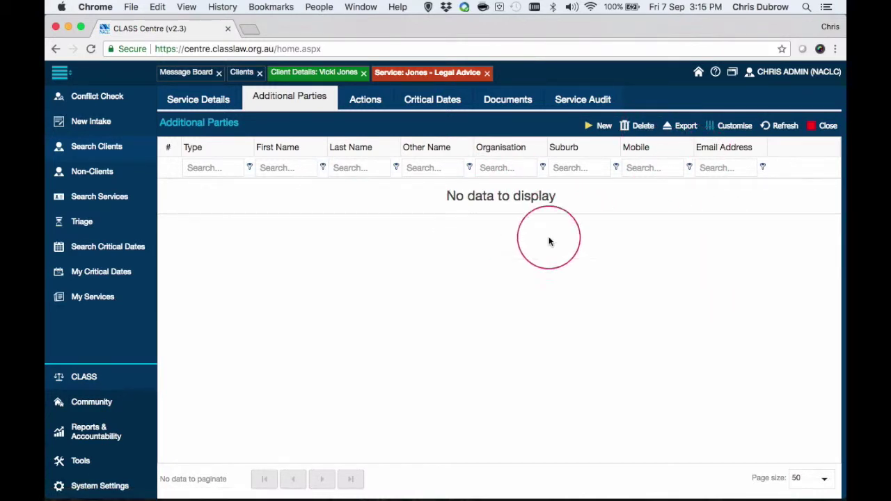
pyautogui.click(201, 102)
pyautogui.scroll(-5, 197, 344)
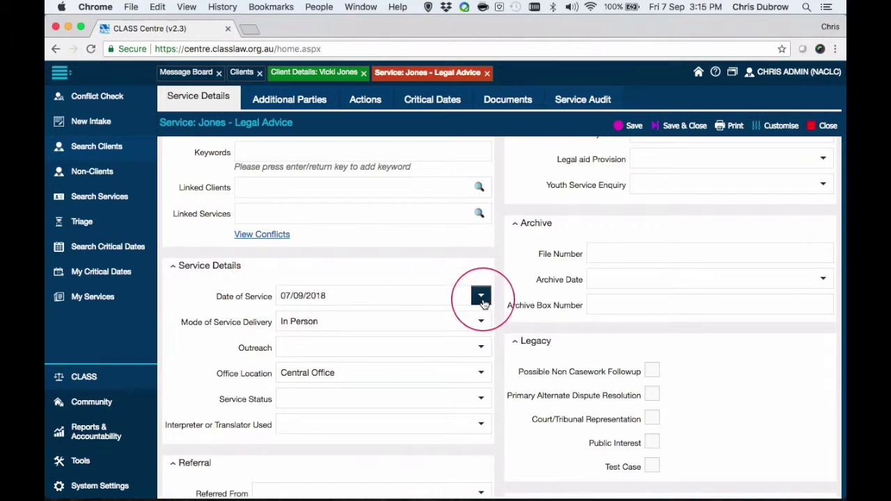
pyautogui.scroll(5, 488, 305)
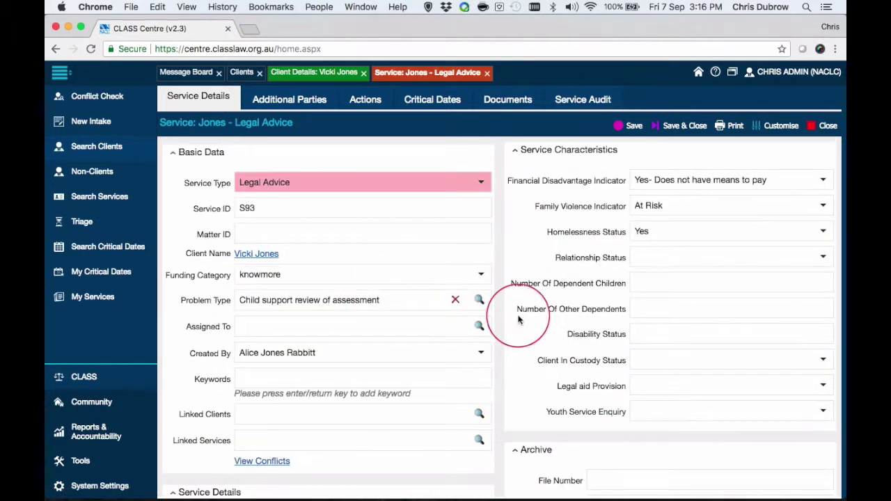
pyautogui.scroll(-2, 500, 306)
pyautogui.scroll(2, 501, 306)
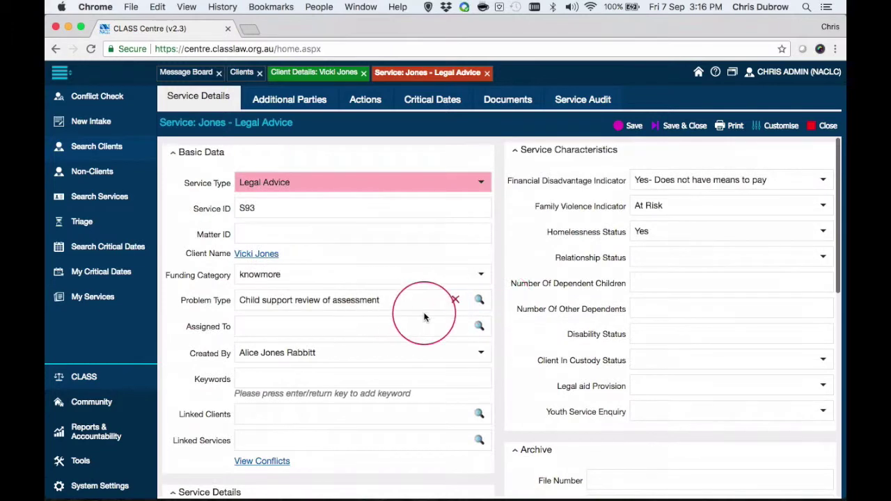
# Add the keyword "Copied Service" to the Basic Data of the copied legal advice service
pyautogui.scroll(-1, 423, 315)
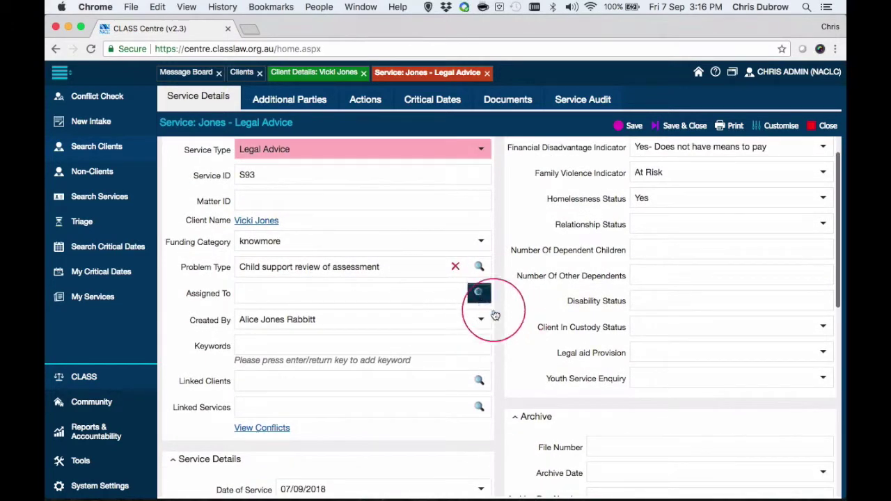
pyautogui.scroll(-5, 513, 326)
pyautogui.scroll(-2, 449, 341)
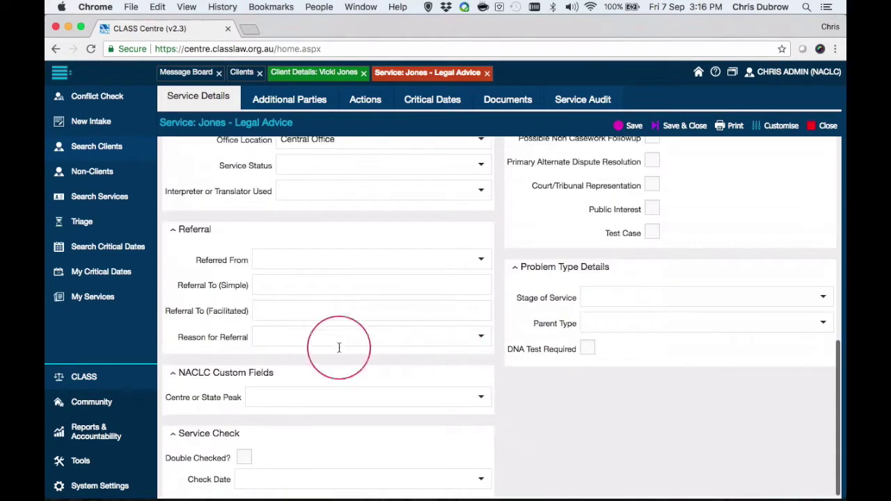
pyautogui.scroll(3, 367, 453)
pyautogui.scroll(3, 361, 452)
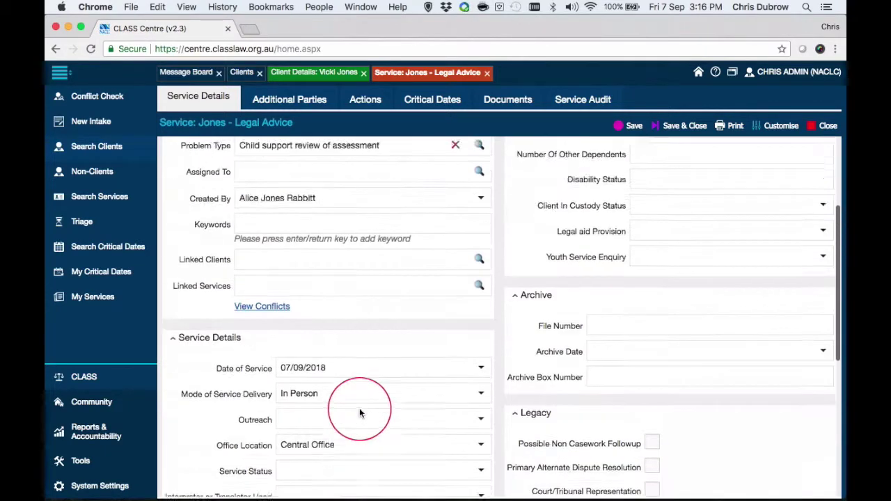
pyautogui.click(259, 265)
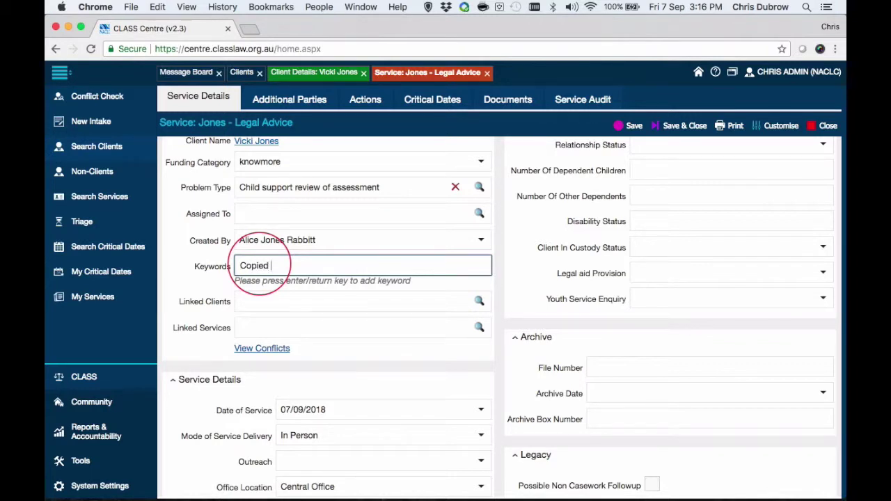
pyautogui.write('Copied Service')
pyautogui.press('Return')
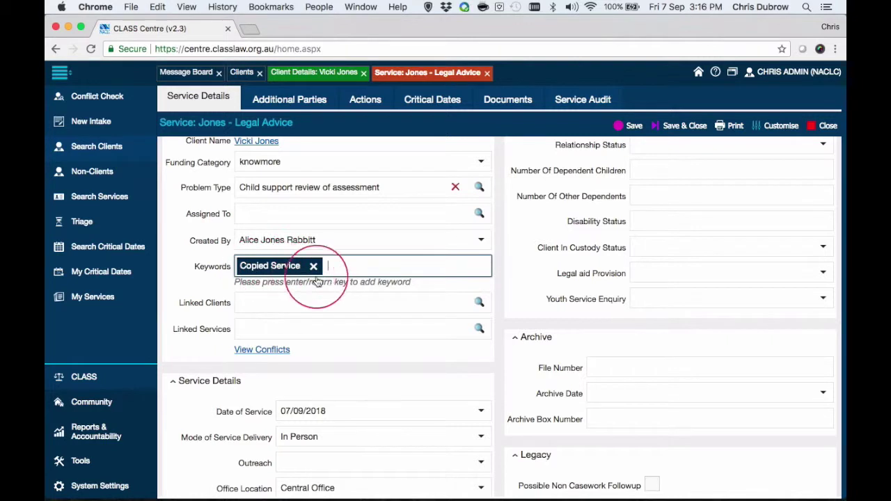
pyautogui.click(180, 275)
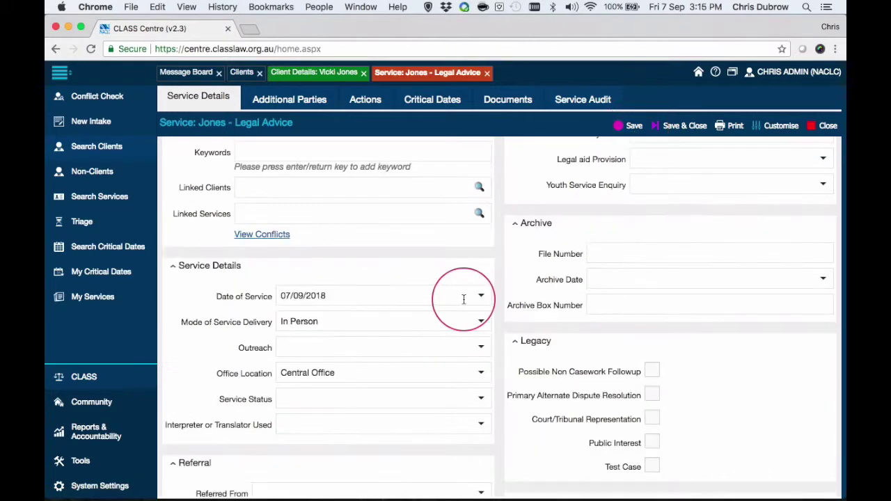
# Look over the copied service's fields again, from Basic Data and Service Characteristics through to the Service Check section
pyautogui.scroll(-1, 463, 298)
pyautogui.scroll(1, 463, 298)
pyautogui.scroll(1, 463, 300)
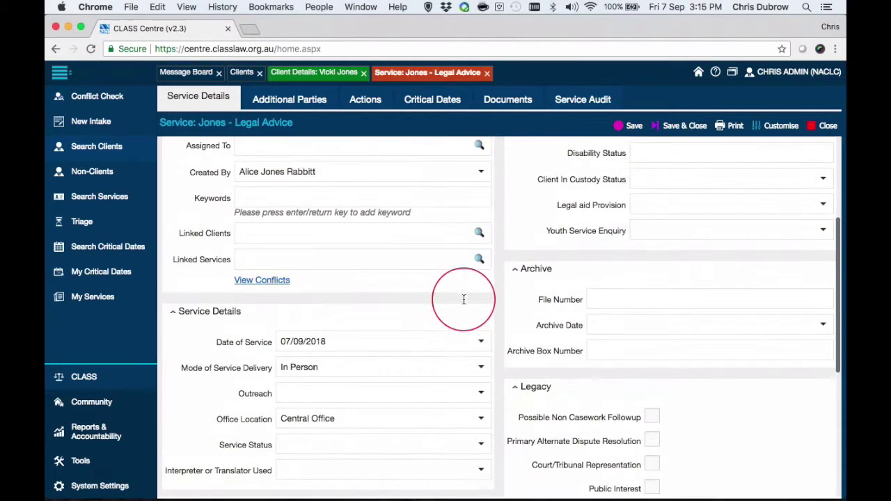
pyautogui.scroll(-2, 464, 299)
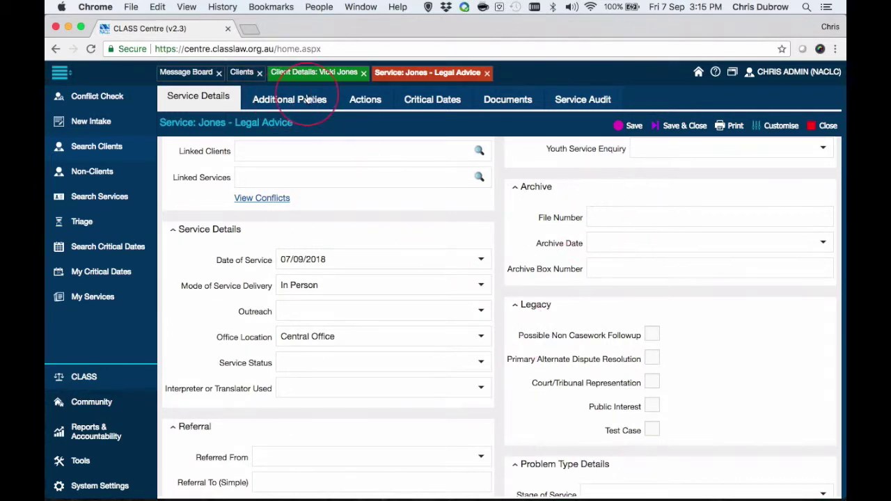
pyautogui.scroll(5, 617, 342)
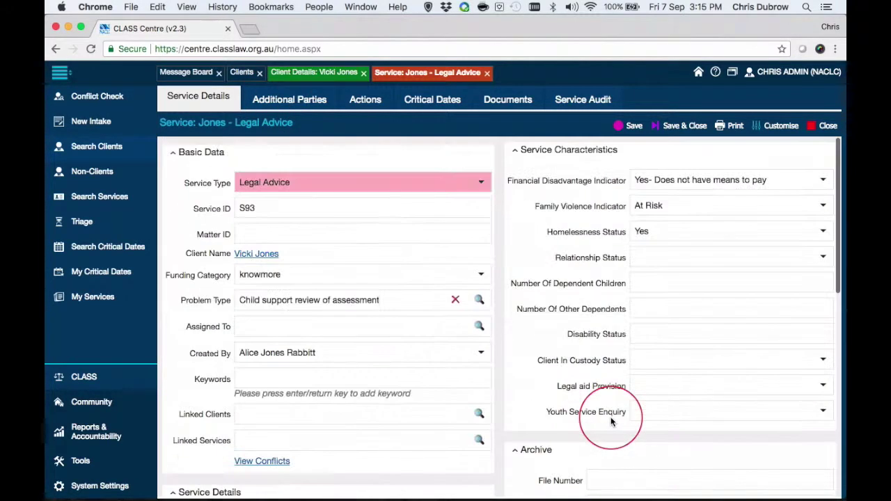
pyautogui.scroll(-10, 556, 341)
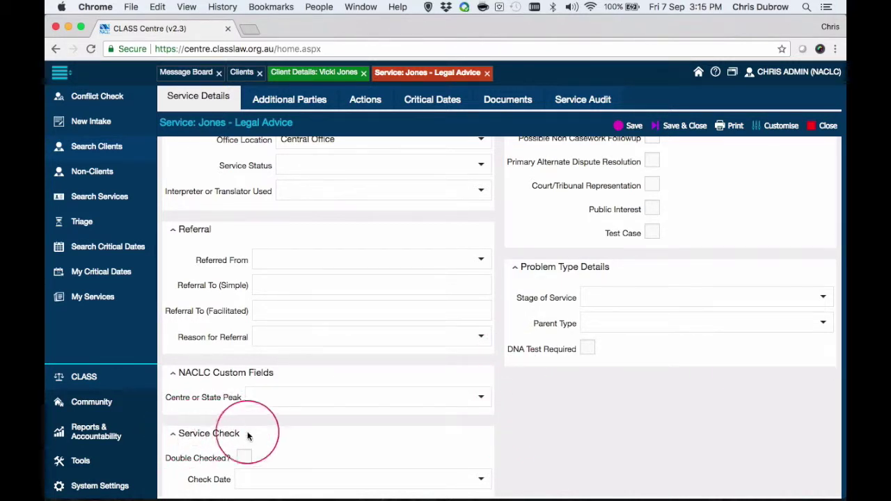
pyautogui.scroll(5, 249, 434)
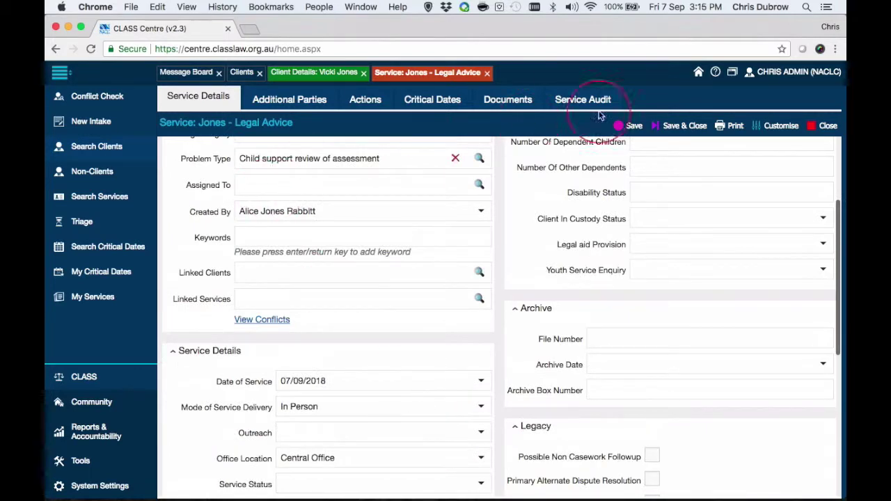
# View the Message Board notice about the Copy Service Tool and return to the client's list of services
pyautogui.click(698, 72)
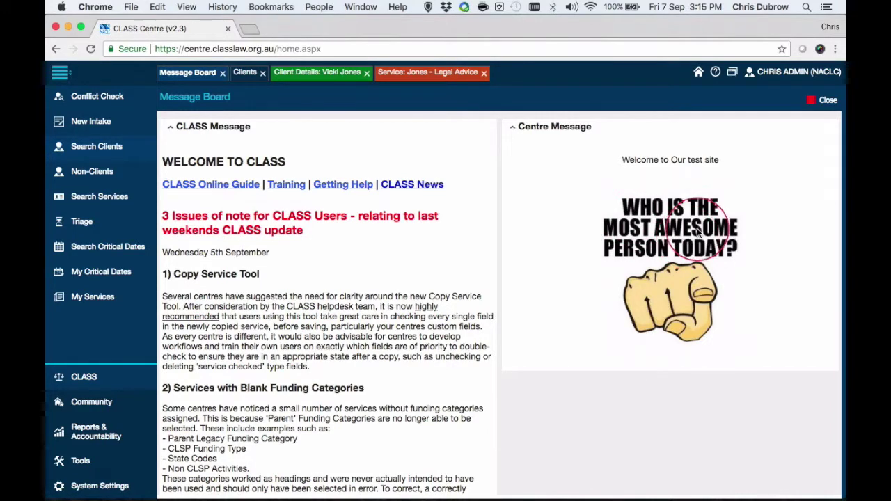
pyautogui.click(326, 75)
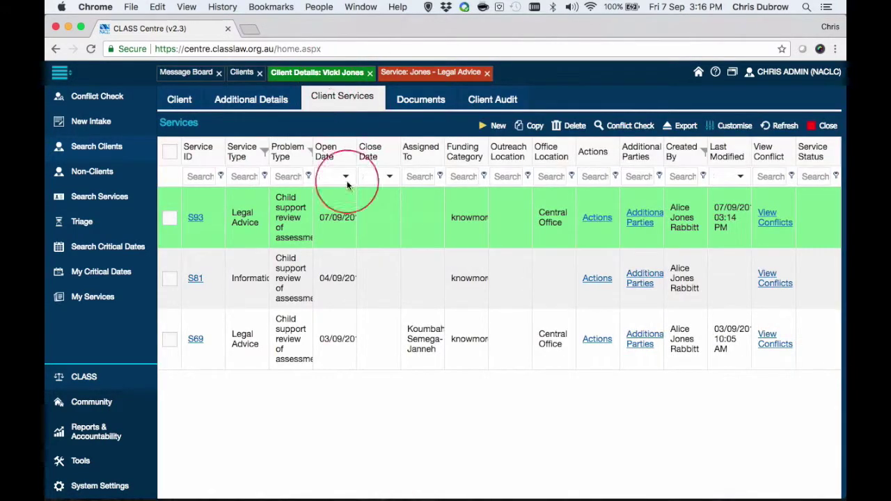